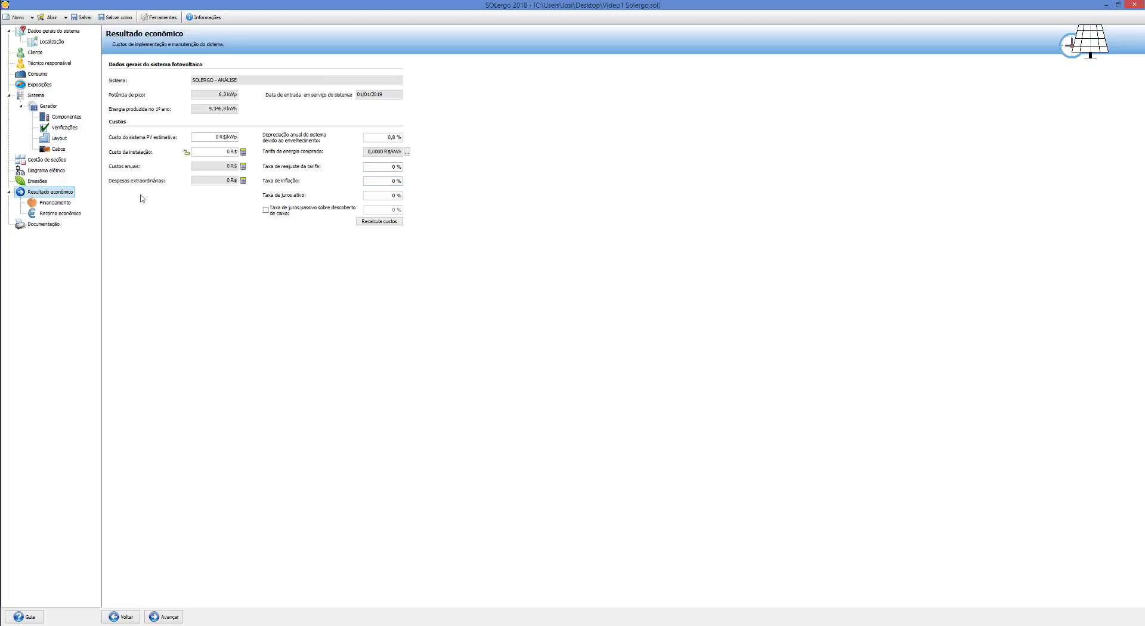
# Step: Set the estimated PV system cost to 4.500 R$/kWp
pyautogui.click(233, 138)
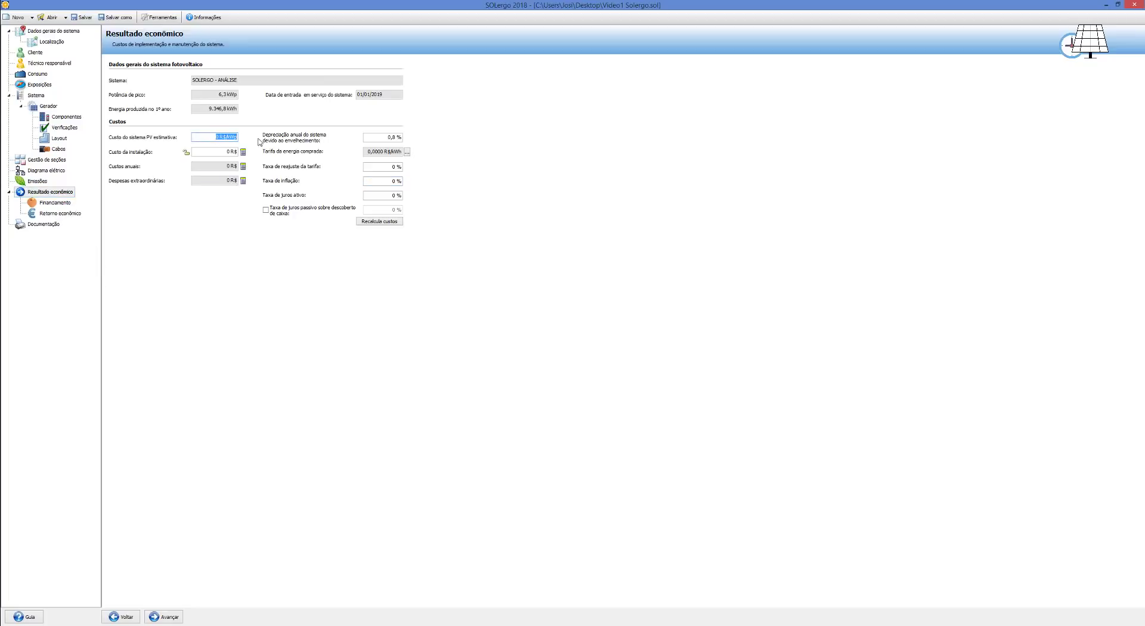
pyautogui.write('4500')
pyautogui.click(204, 153)
# Step: Define the annual costs as 2,5 % of the installation cost in the list of annual costs
pyautogui.click(243, 167)
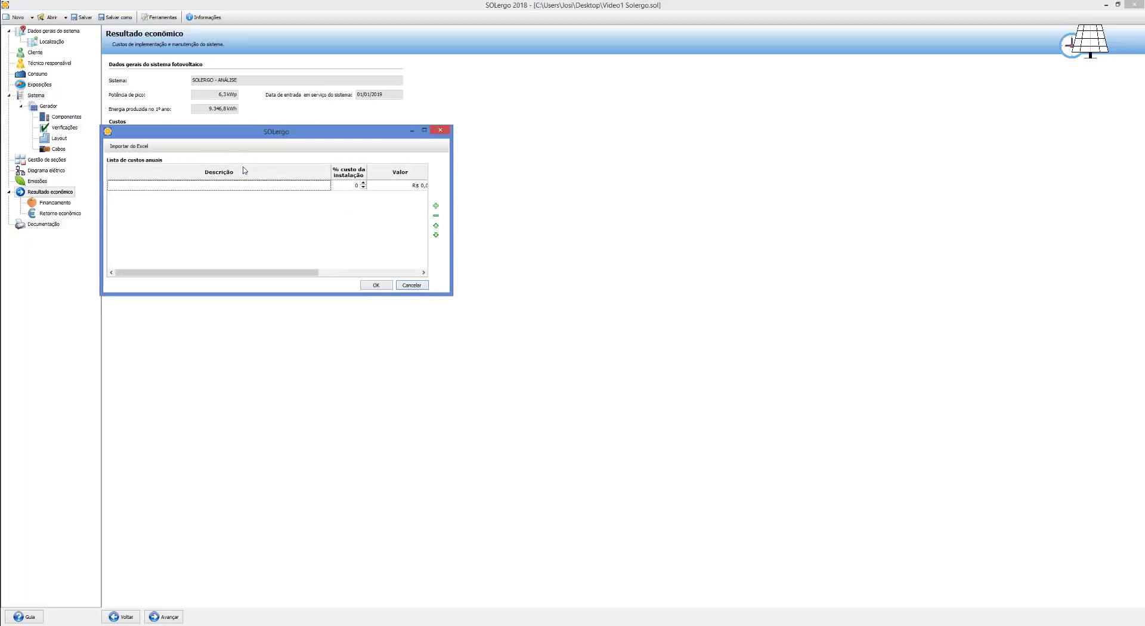
pyautogui.click(350, 186)
pyautogui.click(355, 184)
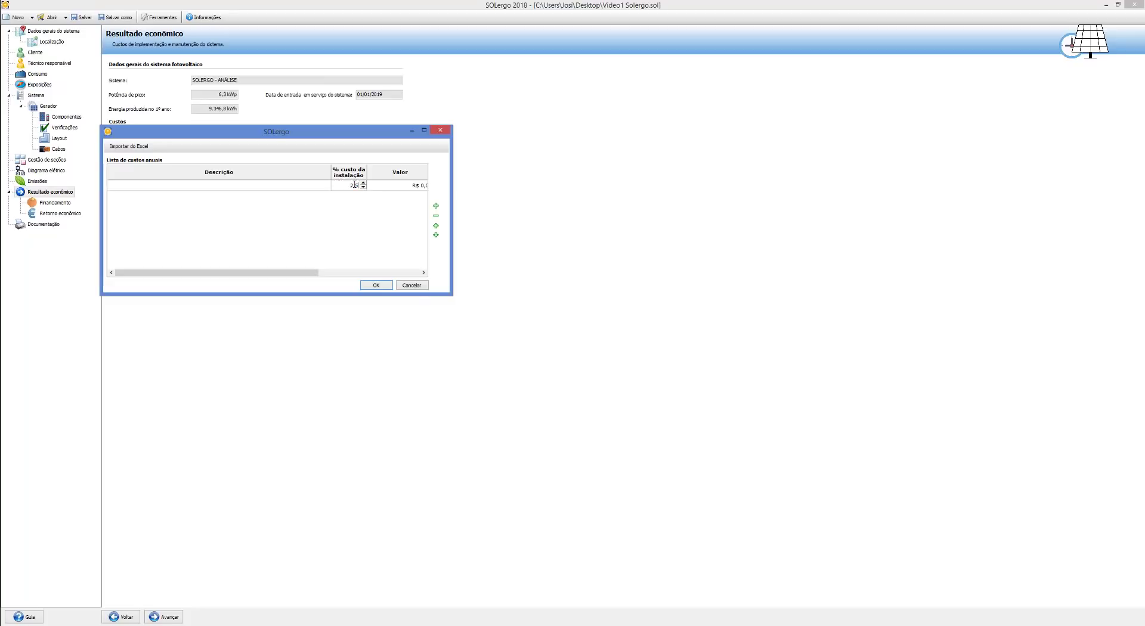
pyautogui.click(373, 285)
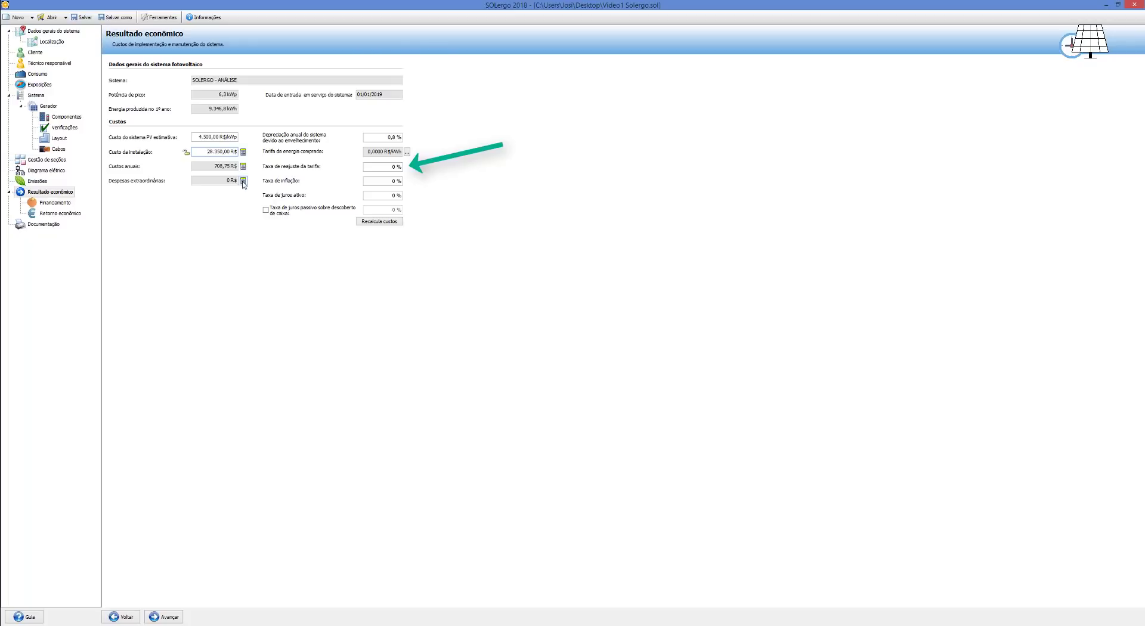
# Step: Set the tariff readjustment rate to 8 % and the inflation rate to 4,5 %
pyautogui.click(401, 168)
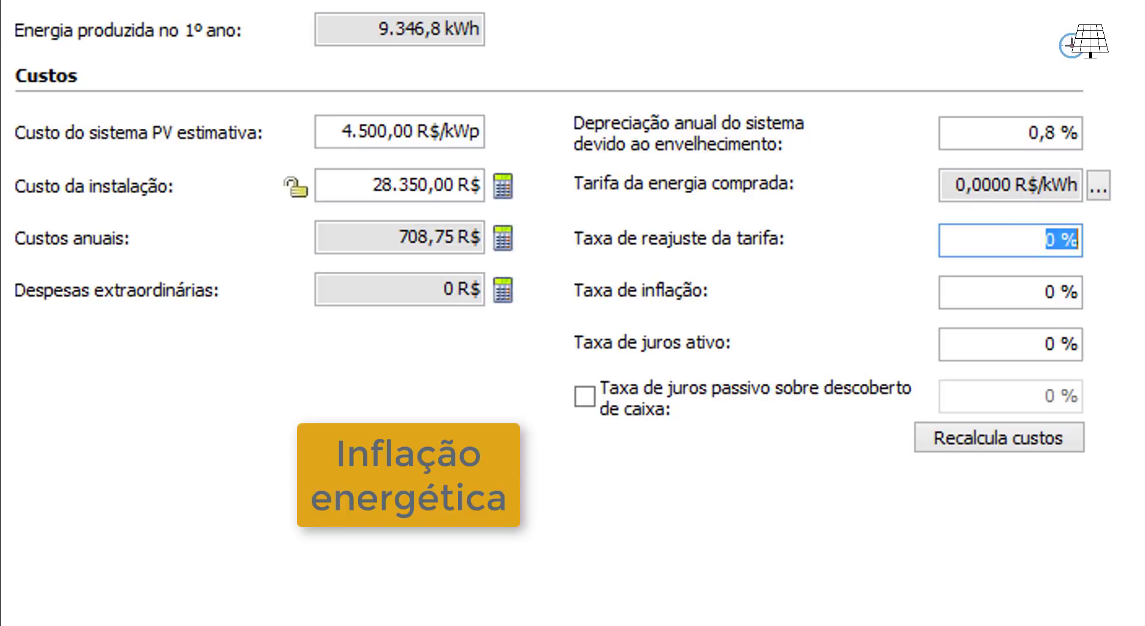
pyautogui.write('8')
pyautogui.click(968, 289)
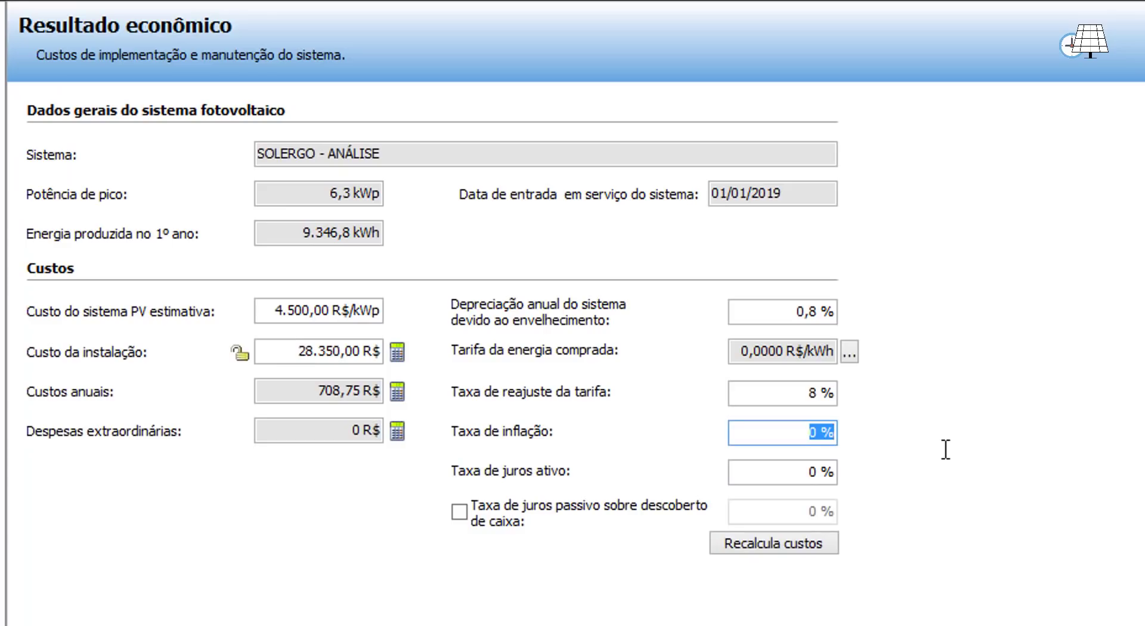
pyautogui.write('4,5')
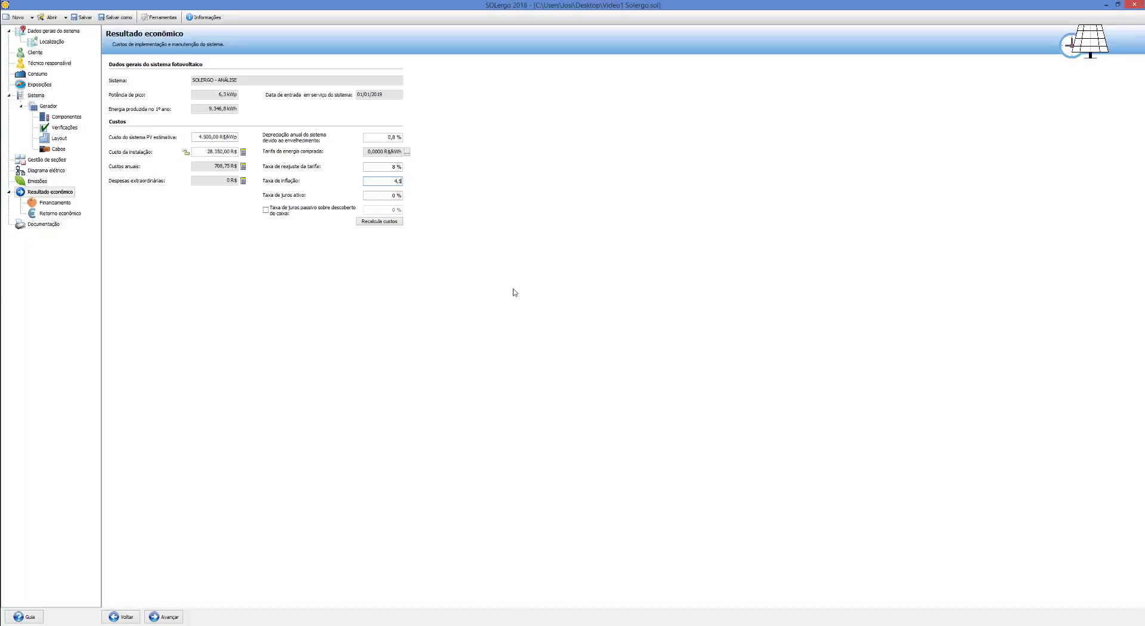
# Step: Open the purchased-energy tariff details for Light SESA and set PIS + COFINS to 4,5 %
pyautogui.click(408, 156)
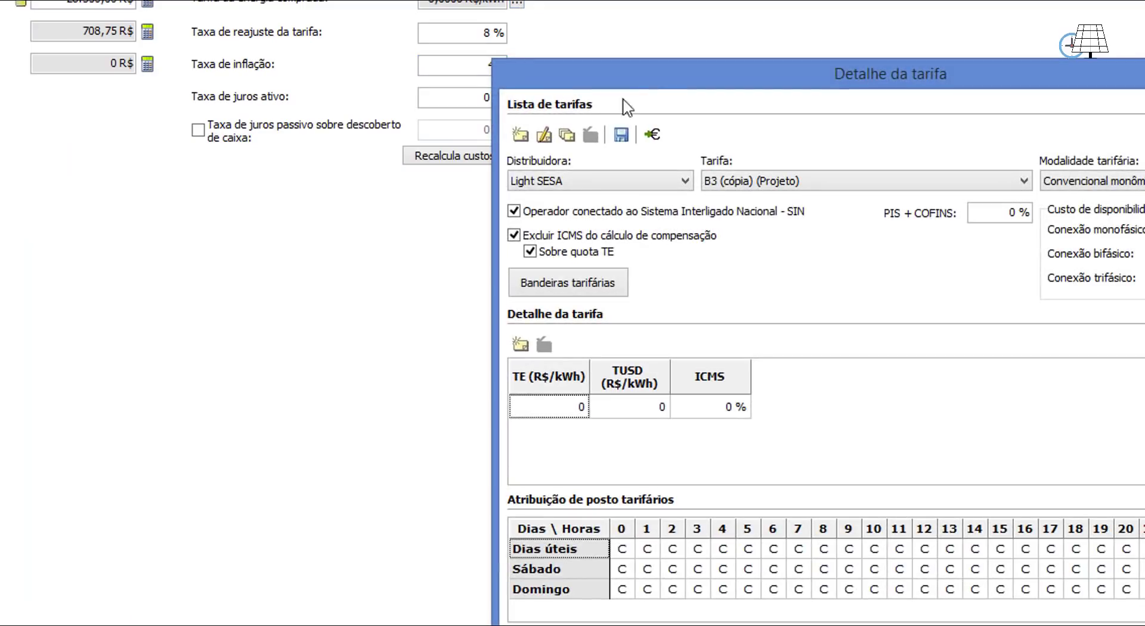
pyautogui.moveTo(650, 73); pyautogui.dragTo(329, 27)
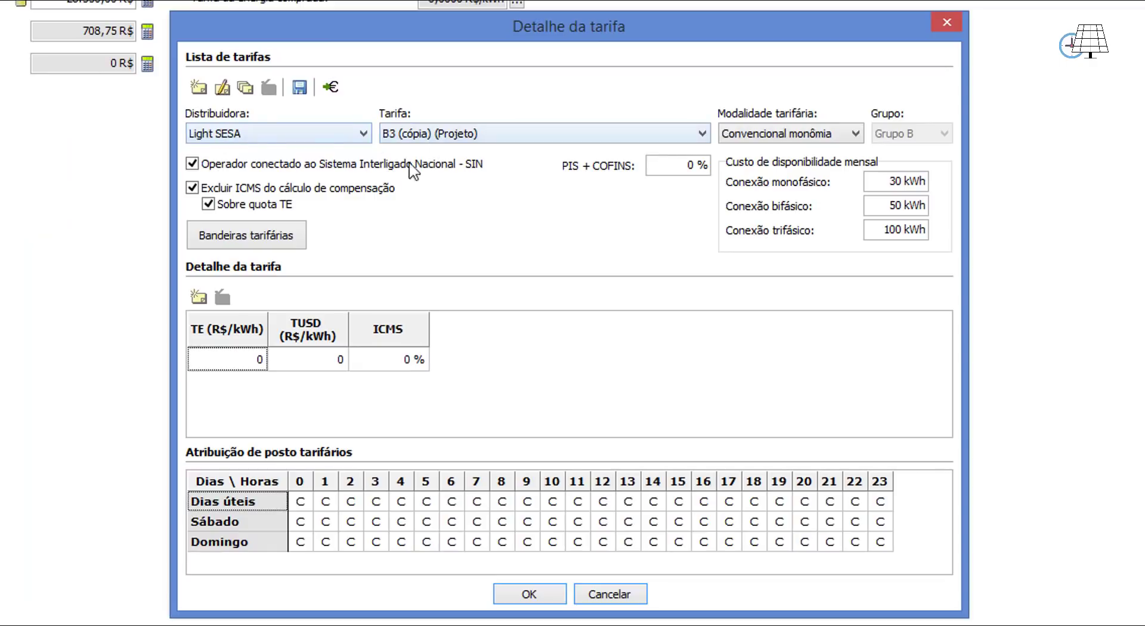
pyautogui.click(230, 357)
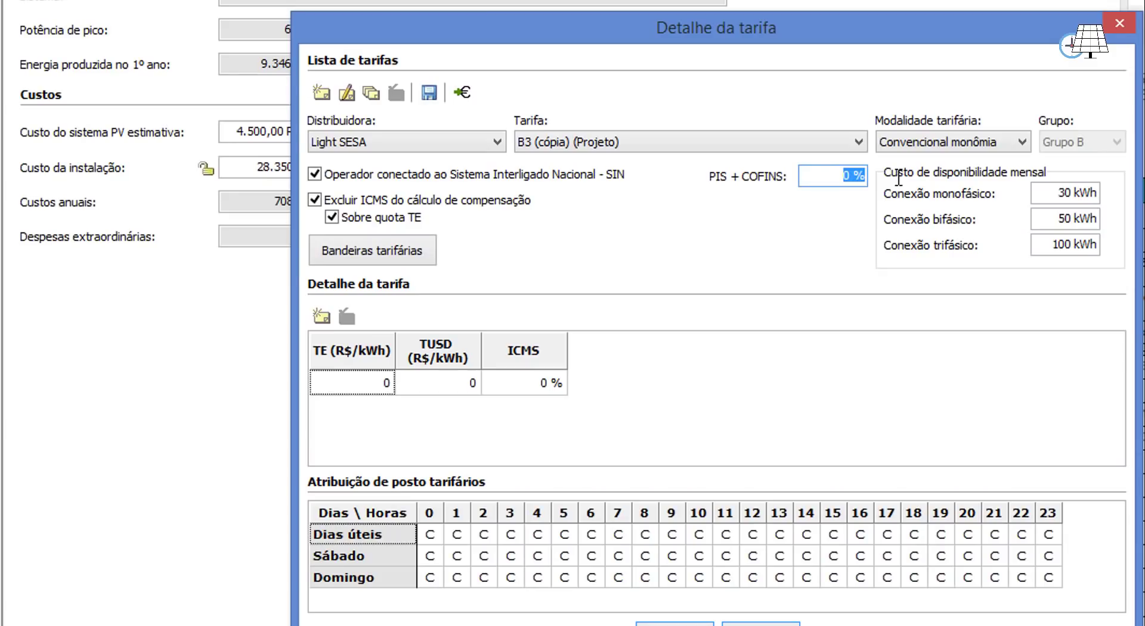
pyautogui.write(',4')
pyautogui.press('BackSpace')
pyautogui.press('BackSpace')
pyautogui.write('4,5')
# Step: Set the tariff's TE component to 0,26934 R$/kWh
pyautogui.click(330, 385)
pyautogui.write(',5')
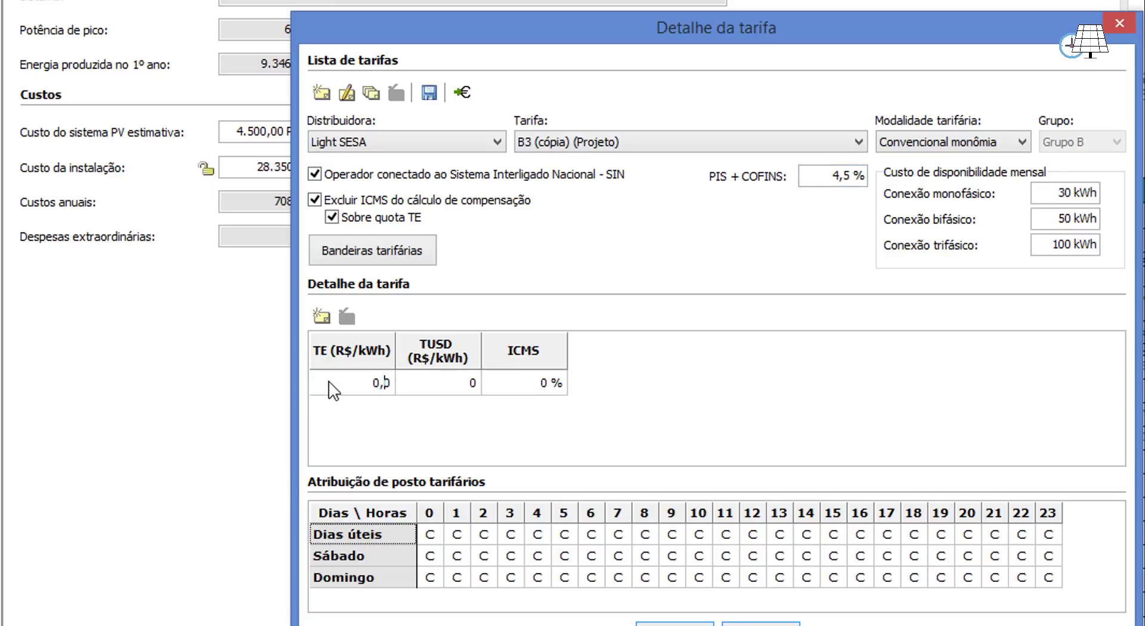
pyautogui.write('23964')
pyautogui.press('BackSpace')
pyautogui.press('BackSpace')
pyautogui.press('BackSpace')
pyautogui.press('BackSpace')
pyautogui.press('BackSpace')
pyautogui.press('BackSpace')
pyautogui.press('BackSpace')
pyautogui.write('0,26934')
# Step: Set the tariff's TUSD component to 0,30564 R$/kWh and its ICMS to 32 %
pyautogui.click(441, 387)
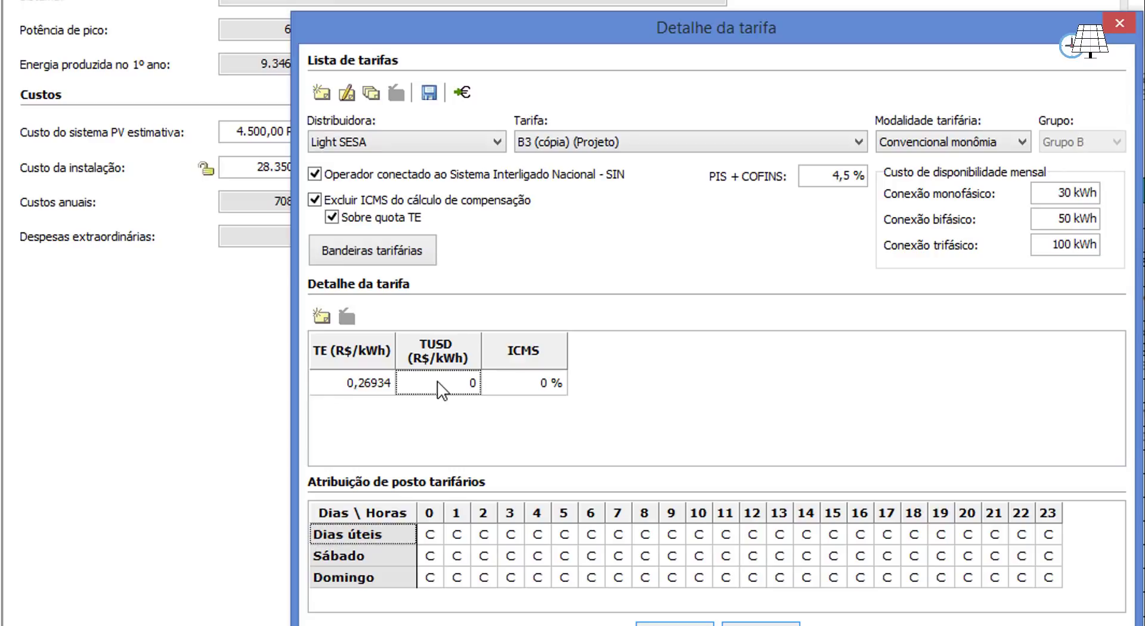
pyautogui.write('0,30564')
pyautogui.click(524, 382)
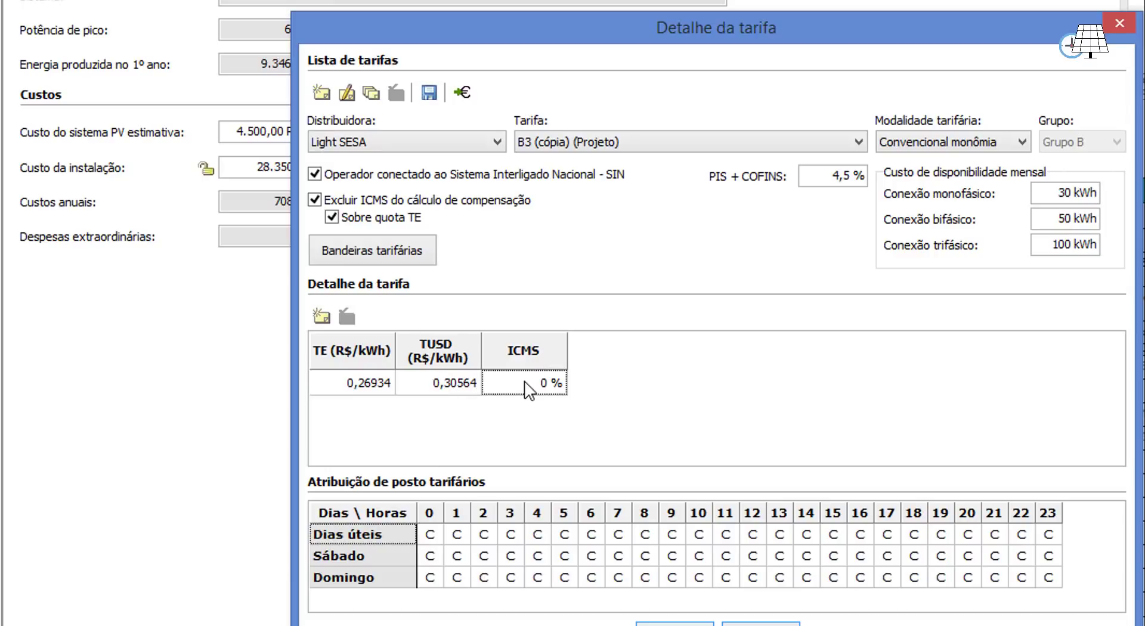
pyautogui.write('32')
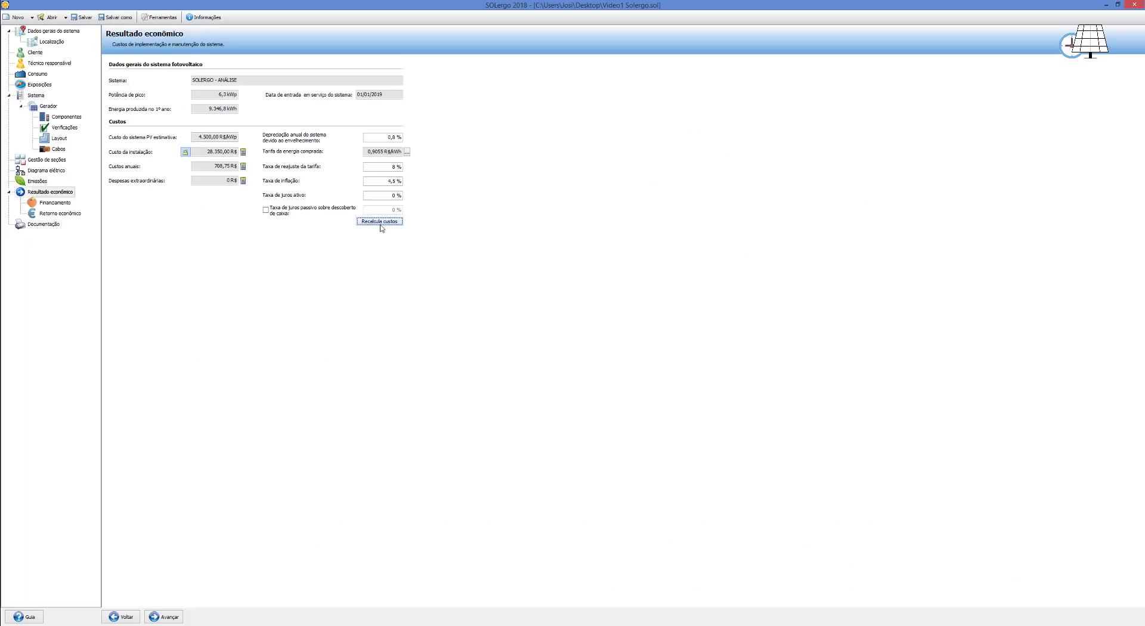
# Step: Check the financing page, then examine the economic return analysis table and its charts in an enlarged window
pyautogui.click(57, 205)
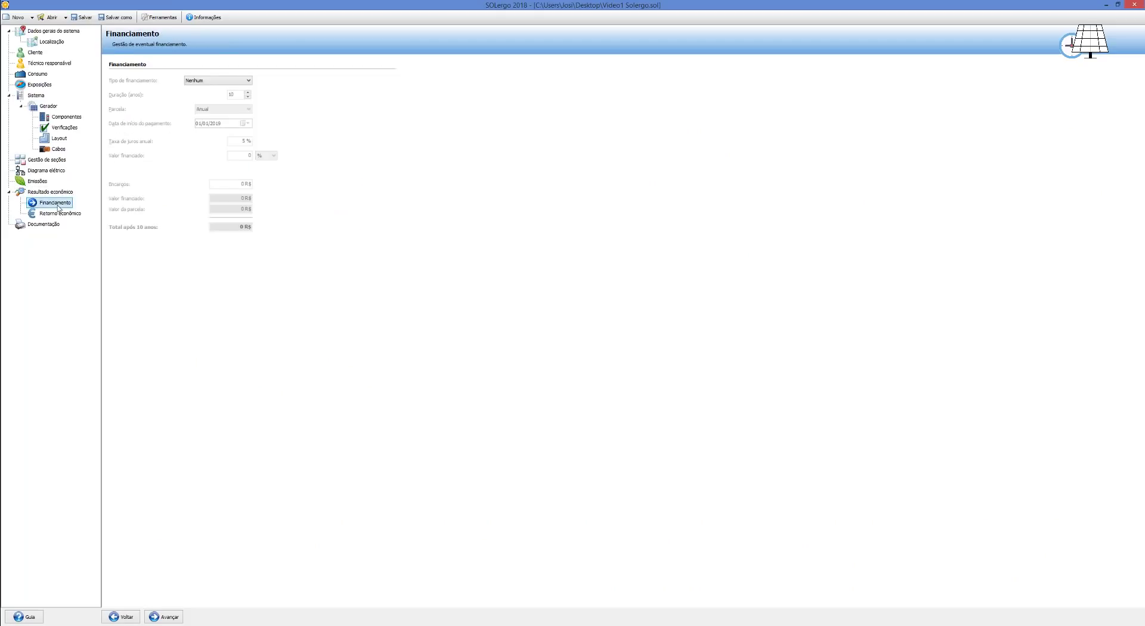
pyautogui.click(56, 213)
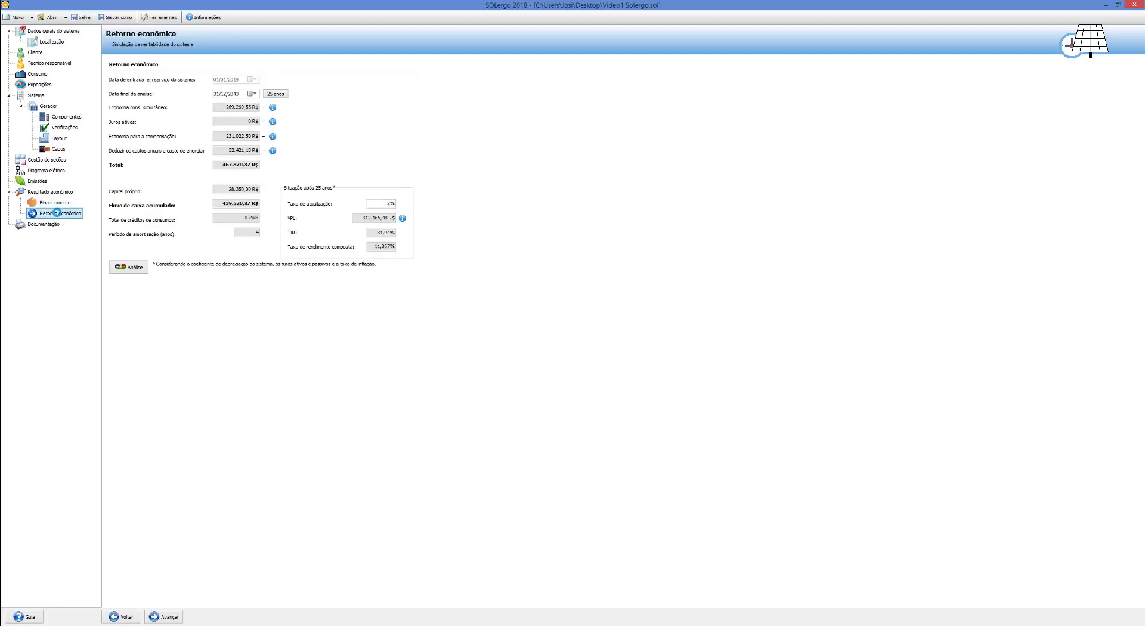
pyautogui.click(134, 269)
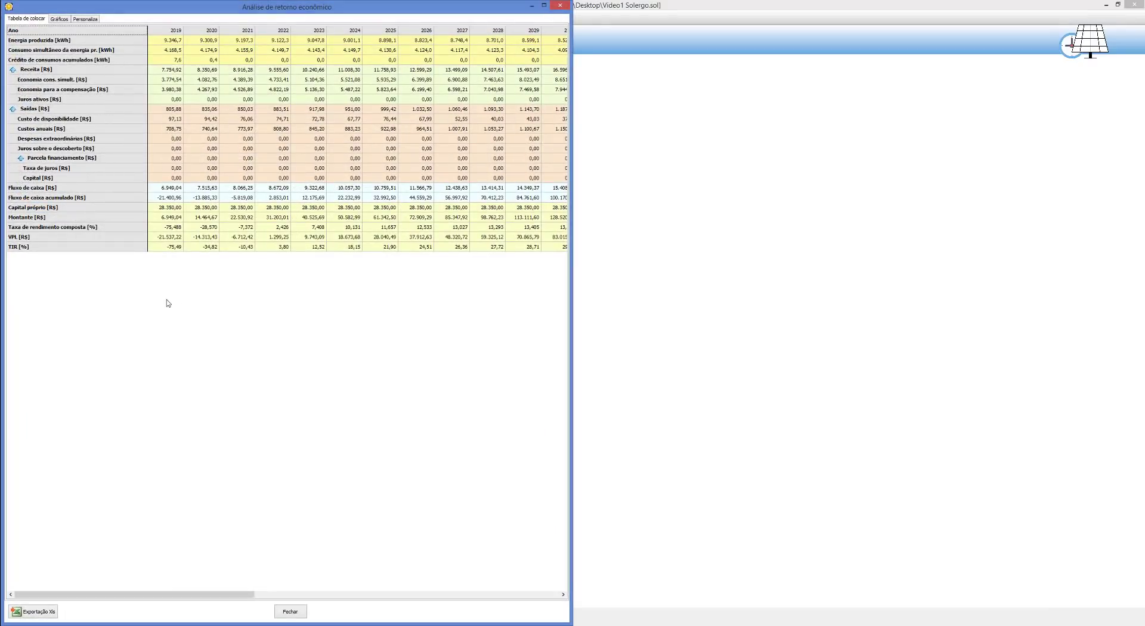
pyautogui.click(58, 19)
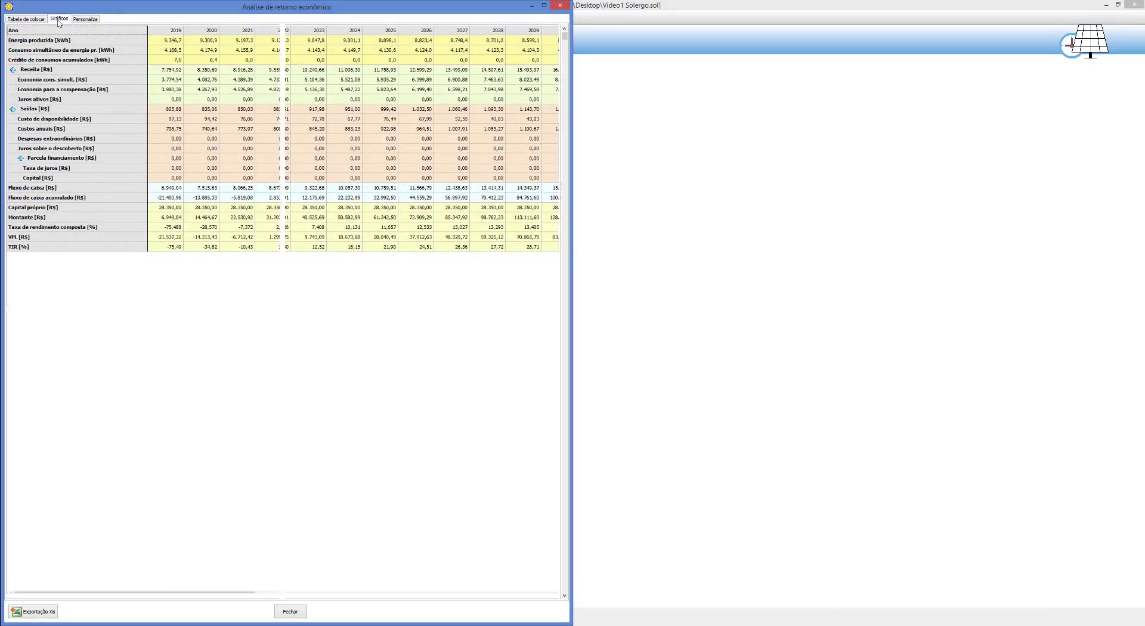
pyautogui.click(543, 5)
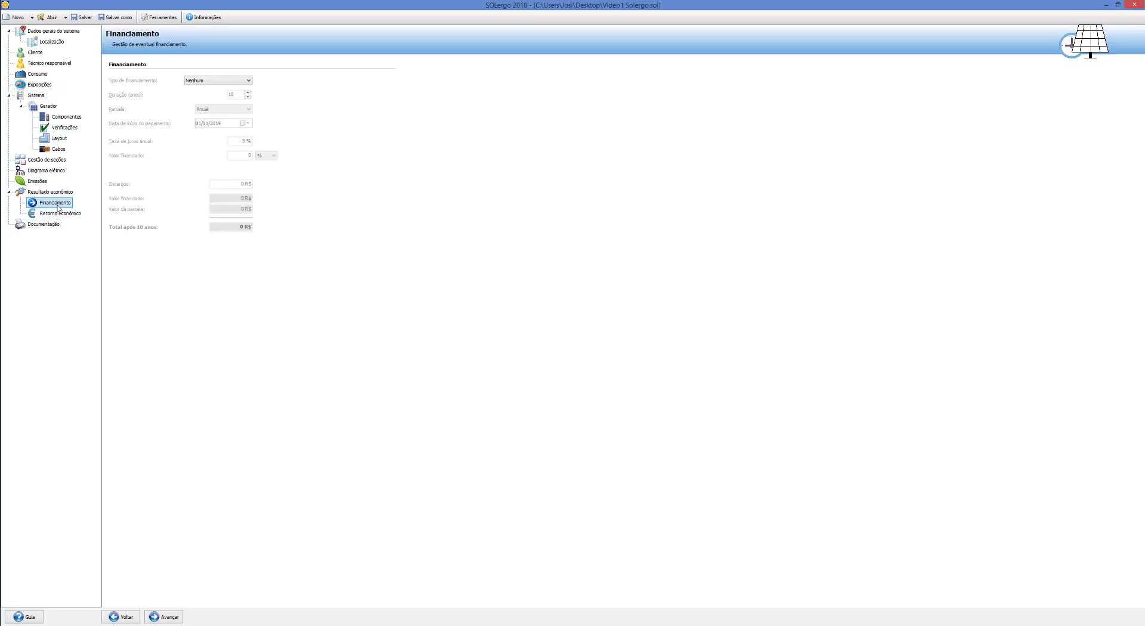
# Step: Return to the economic return results and examine the year-by-year analysis table
pyautogui.click(56, 212)
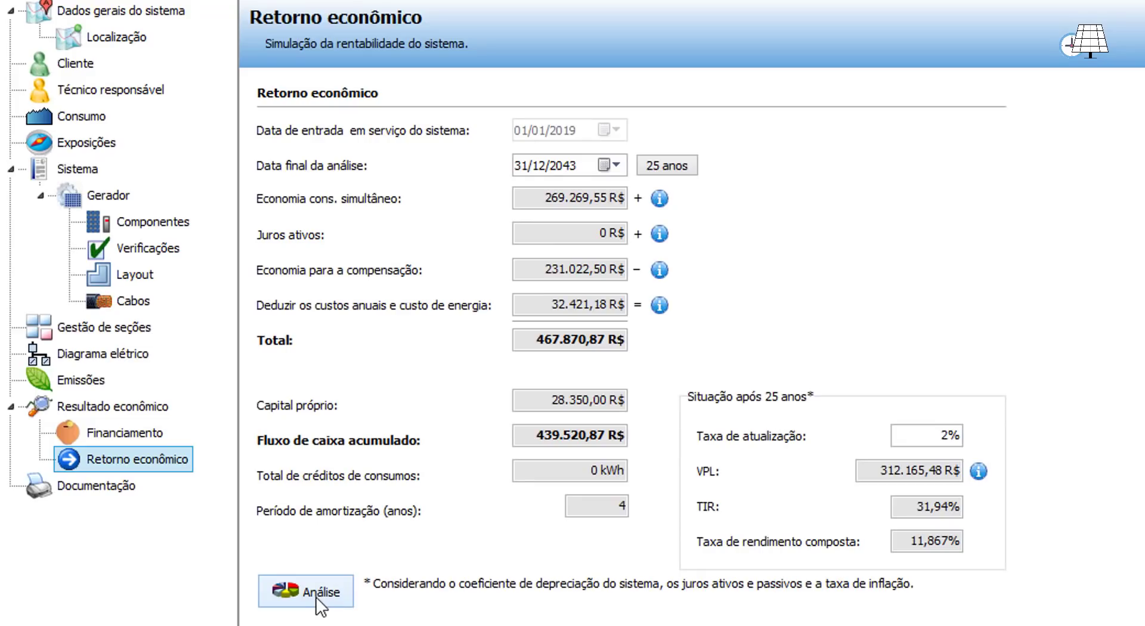
pyautogui.click(317, 597)
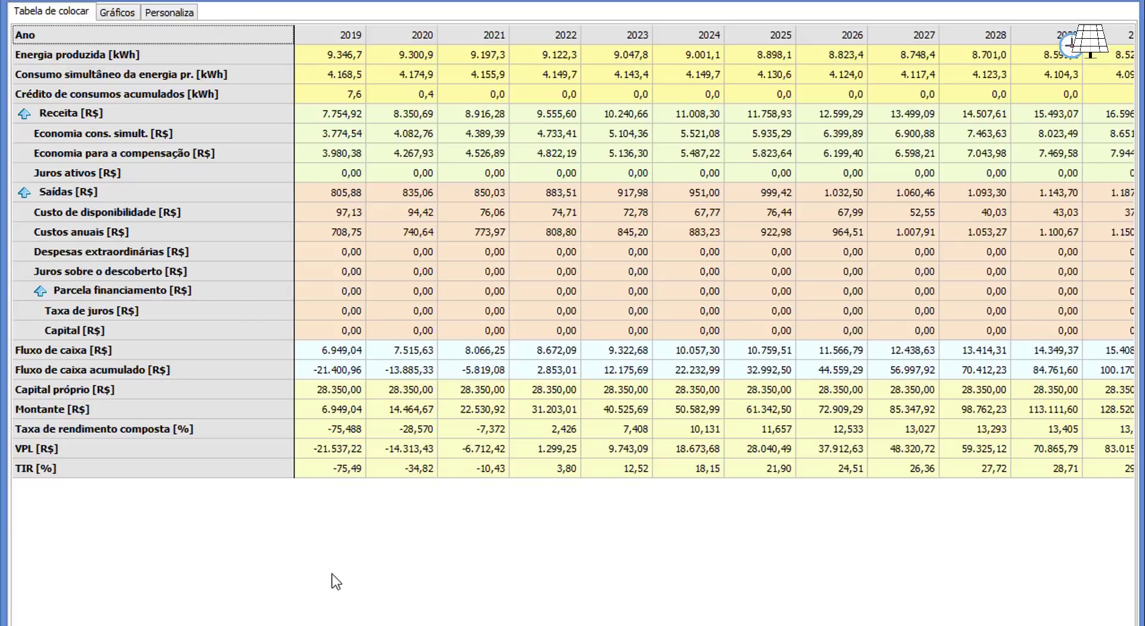